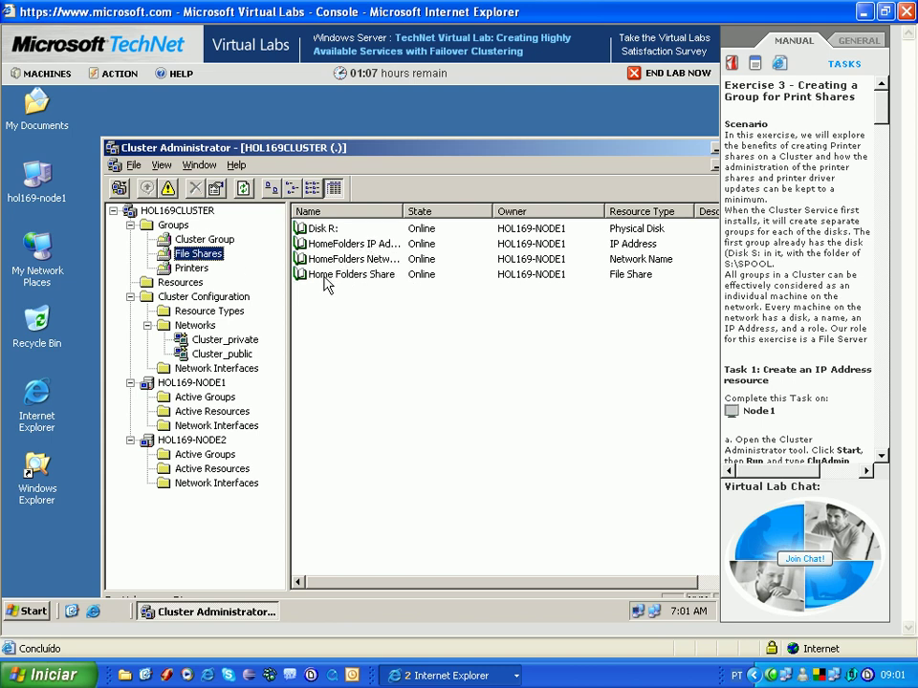
Move the File Shares group over to the HOL169-NODE2 cluster node.
right_click(204, 264)
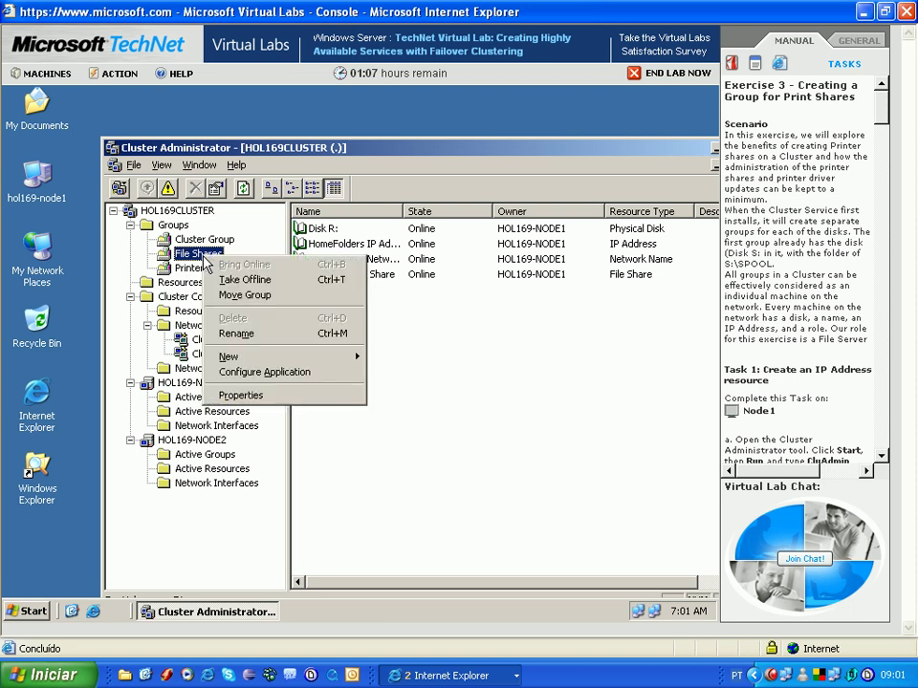
left_click(247, 295)
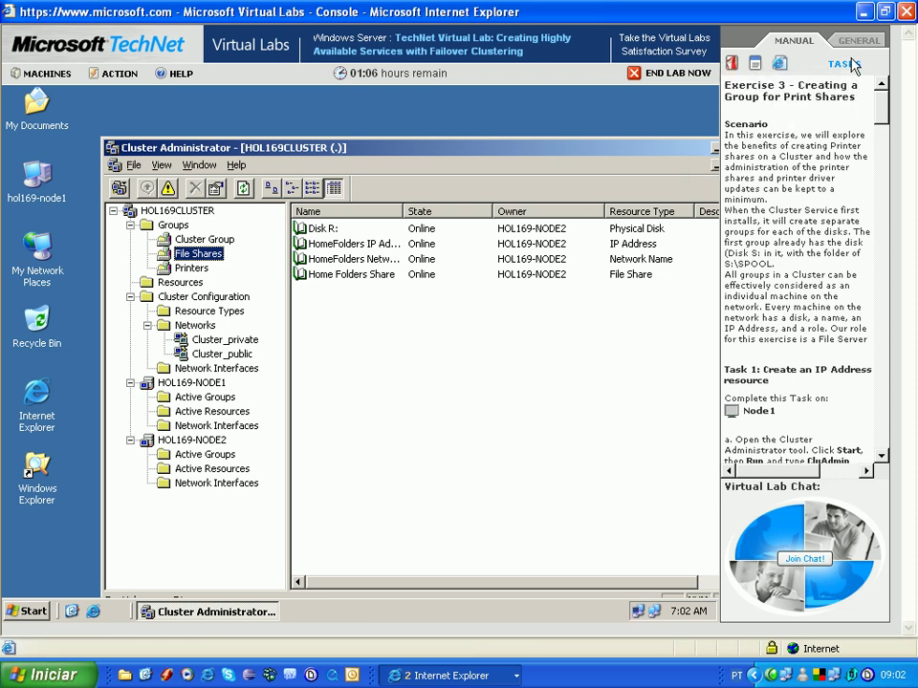
mouse_move(846, 67)
Examine the active resources of HOL169-NODE1 and HOL169-NODE2, widening the Name column to read the full resource names.
left_click(180, 413)
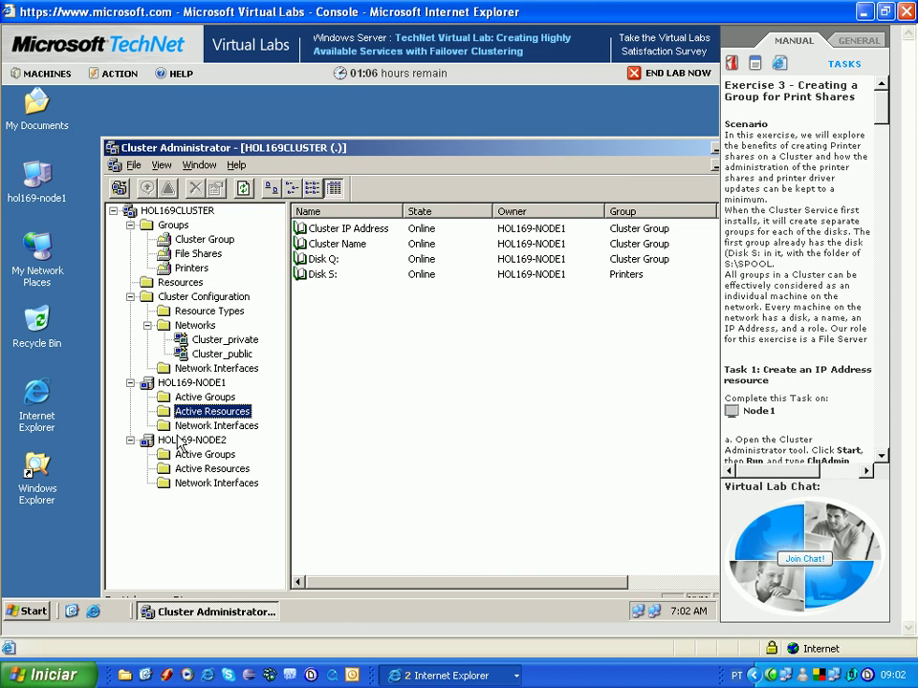
left_click(194, 469)
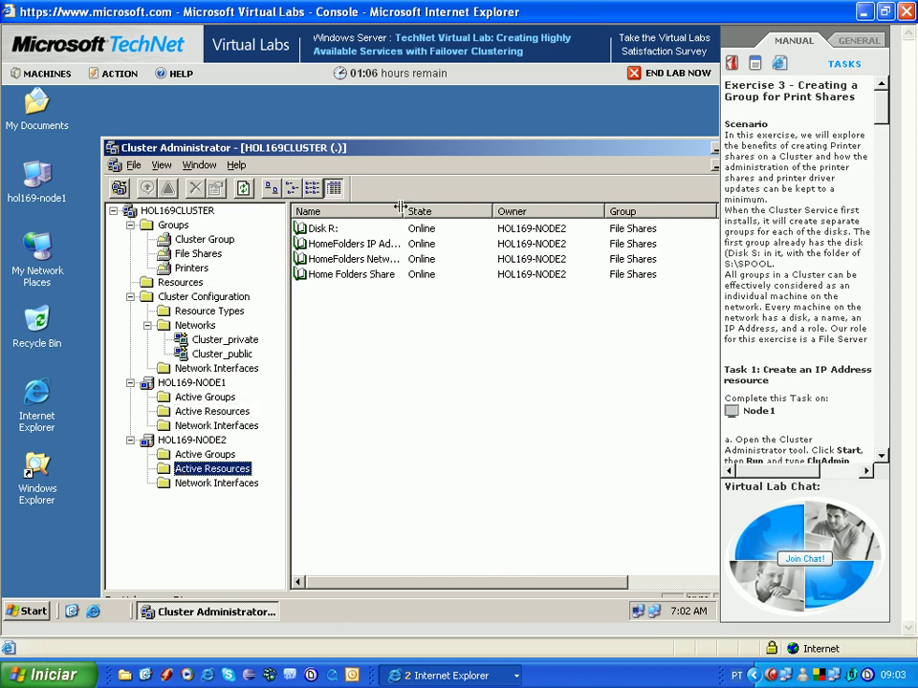
left_click_drag(403, 210, 435, 210)
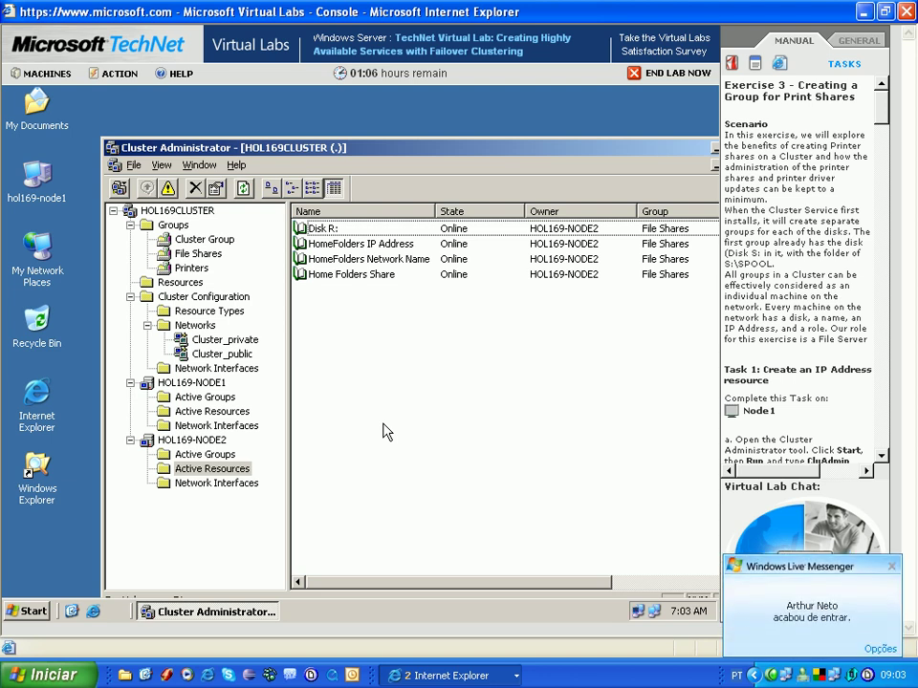
Dismiss the Windows Live Messenger notification and sign out of Messenger.
left_click(891, 568)
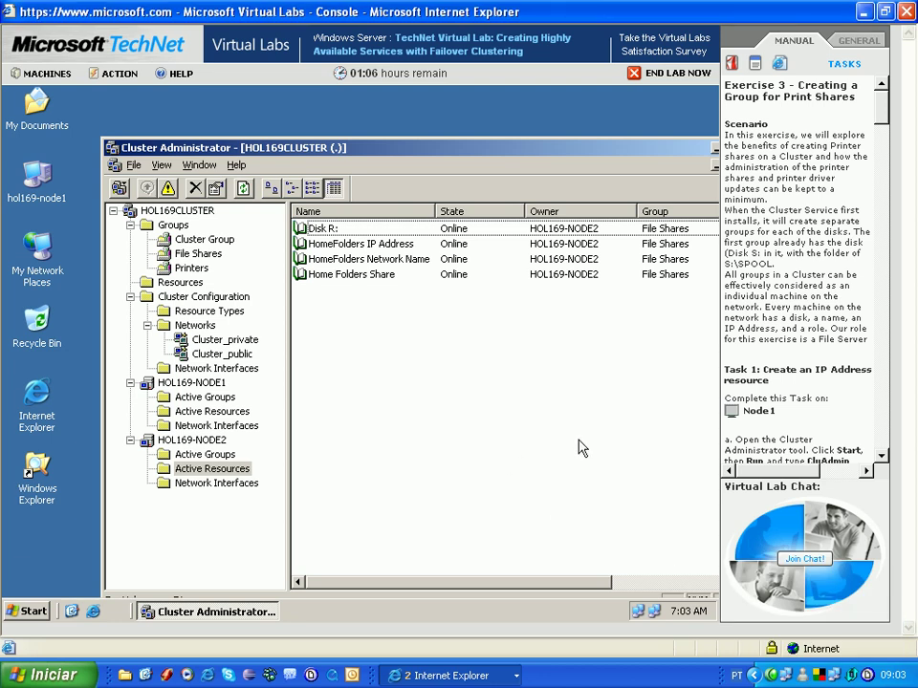
right_click(800, 676)
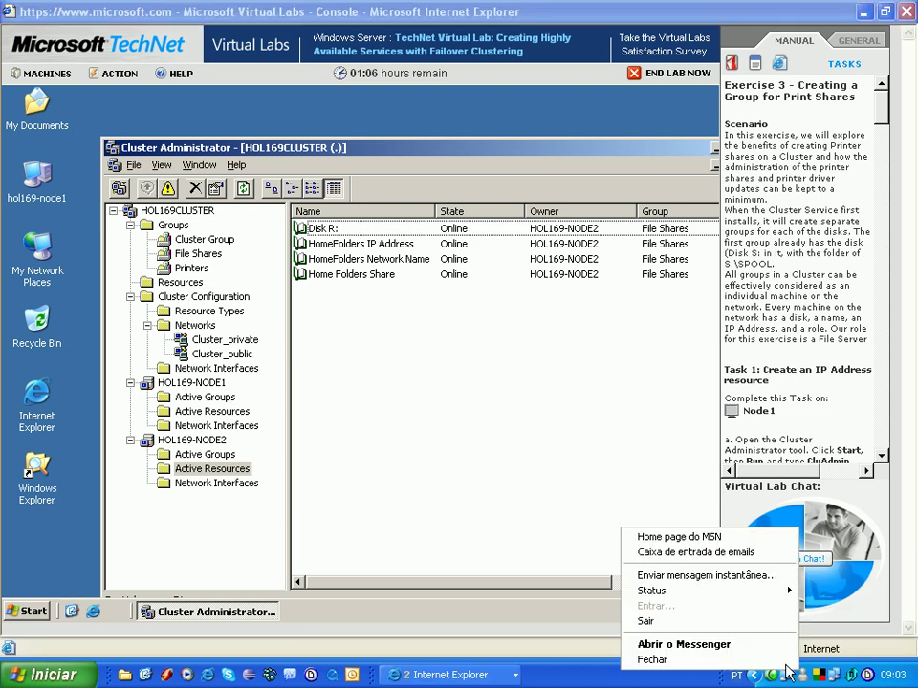
left_click(645, 620)
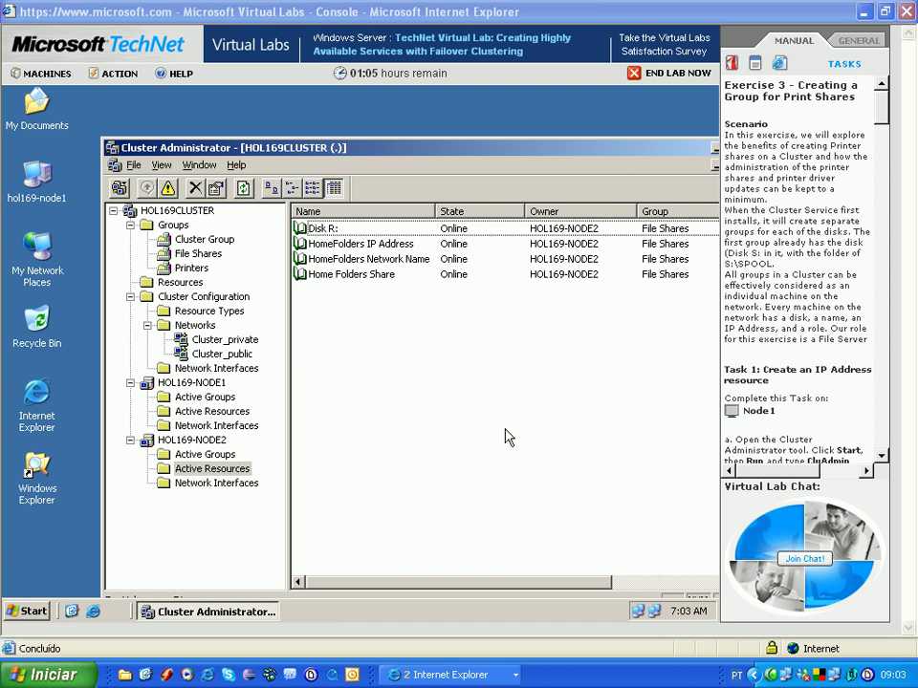
left_click(657, 587)
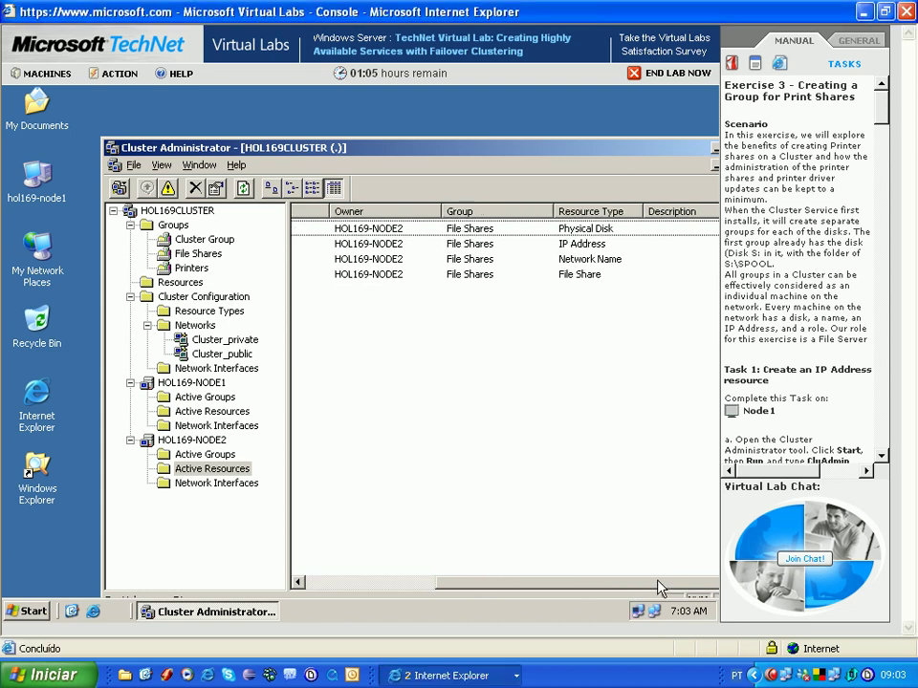
left_click(328, 587)
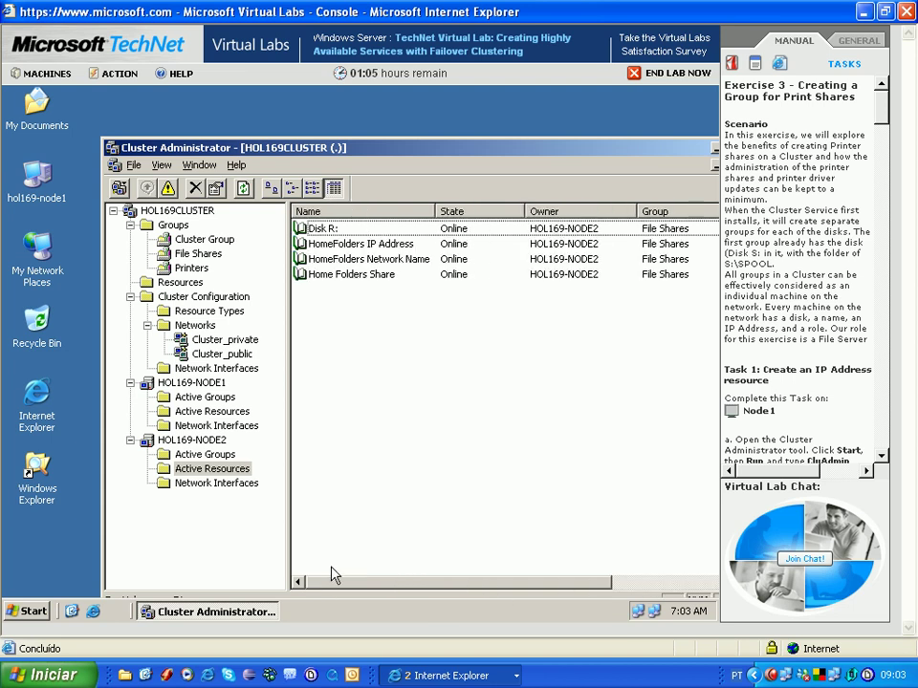
Open the network path \\hol169fILE to check access to its Share folder, and close the window after viewing the contents.
left_click(35, 612)
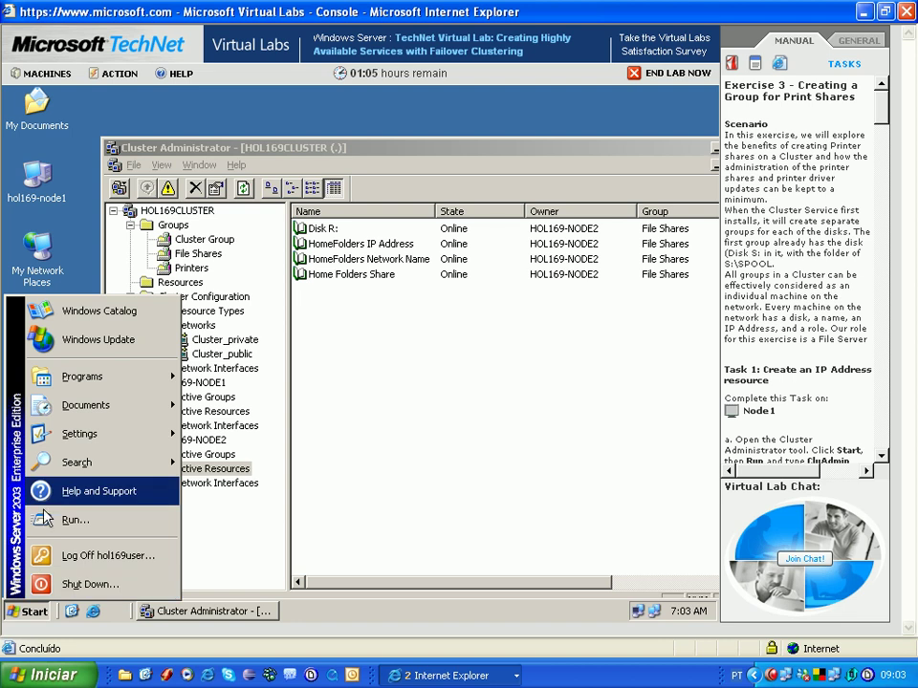
left_click(69, 521)
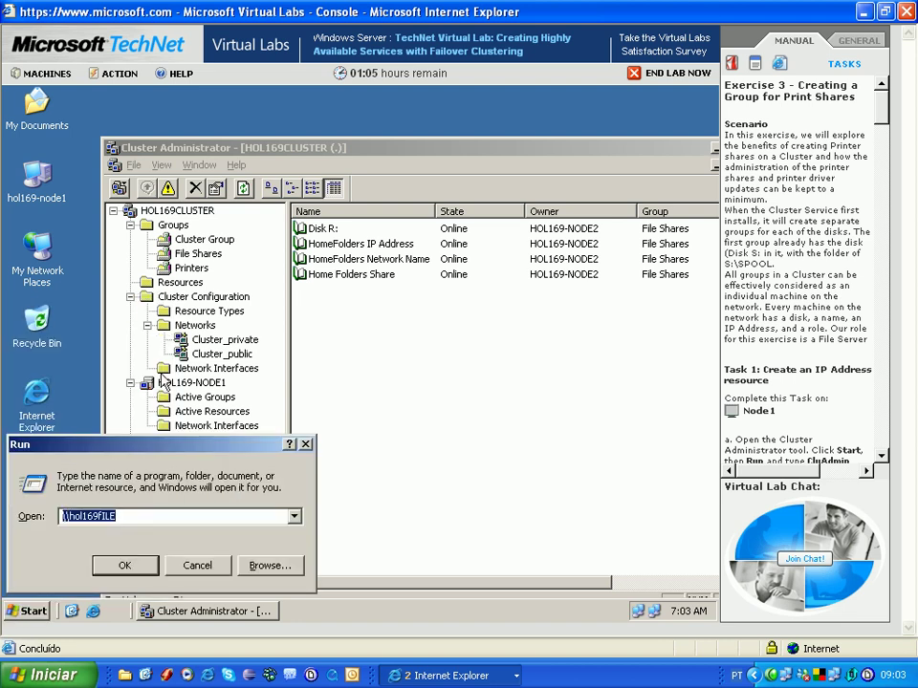
key("End")
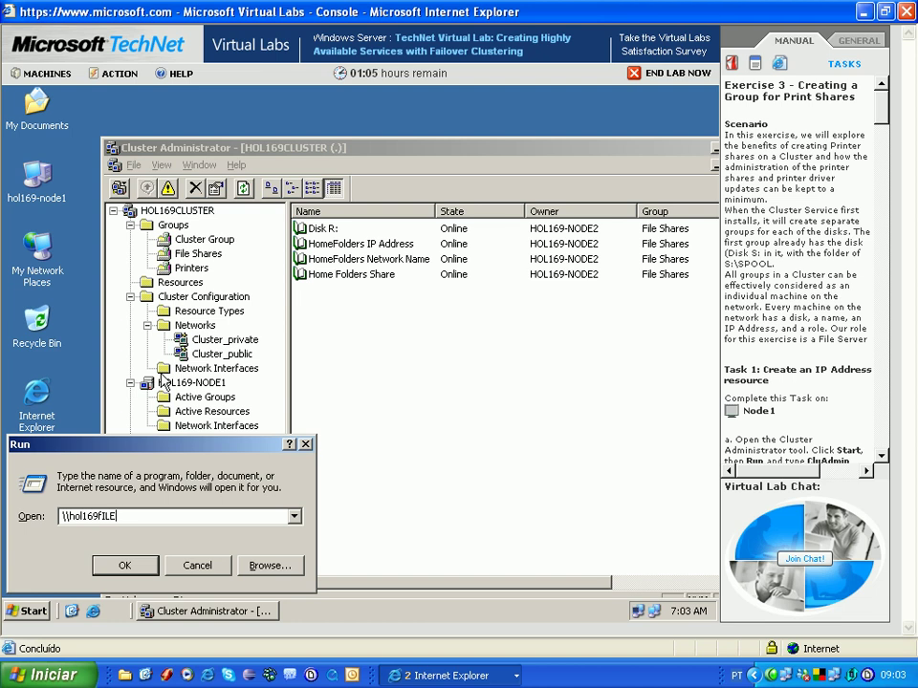
key("Return")
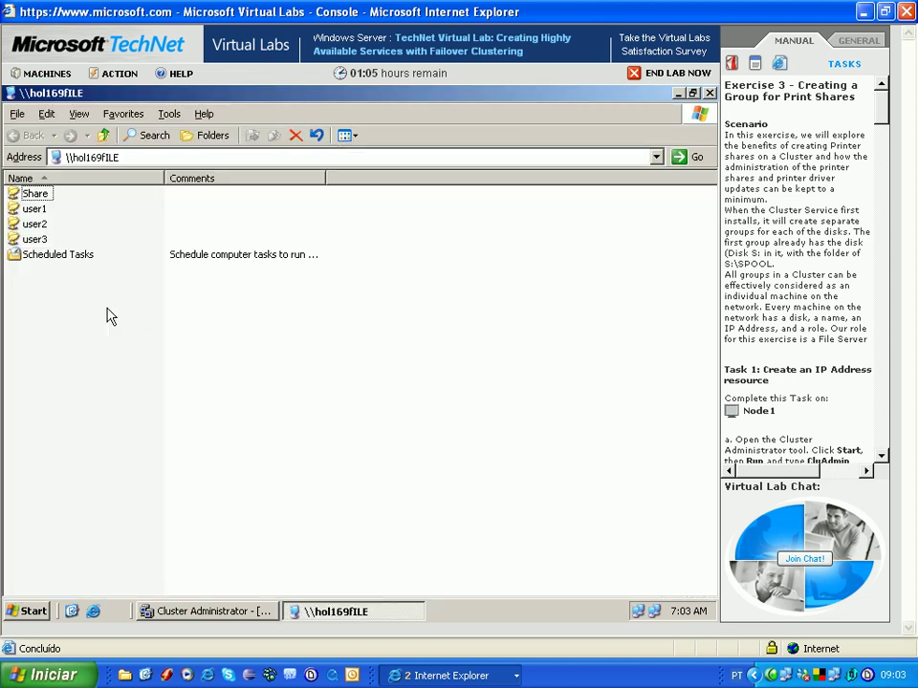
double_click(34, 194)
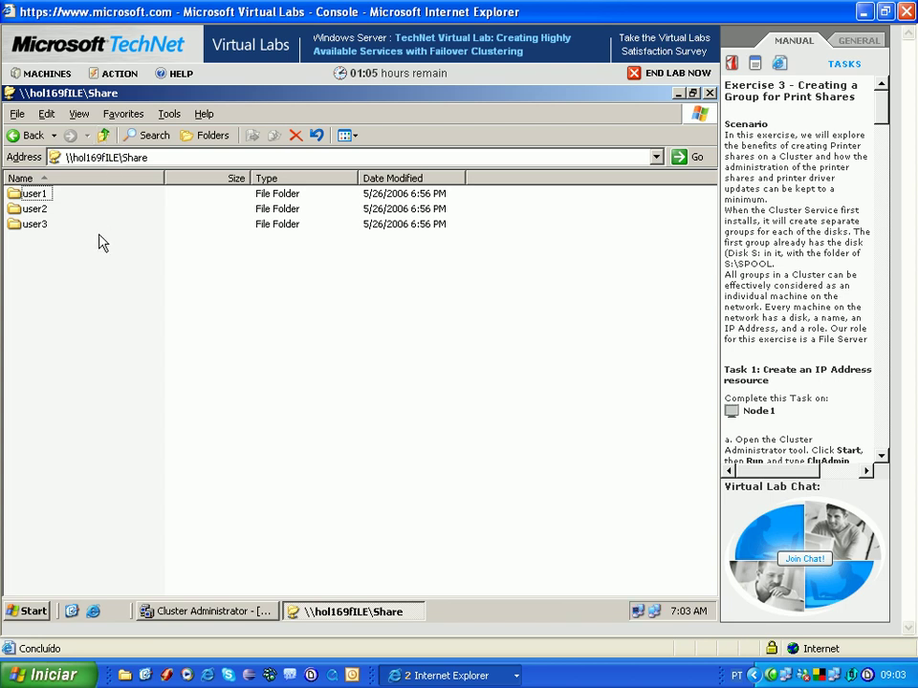
left_click(104, 135)
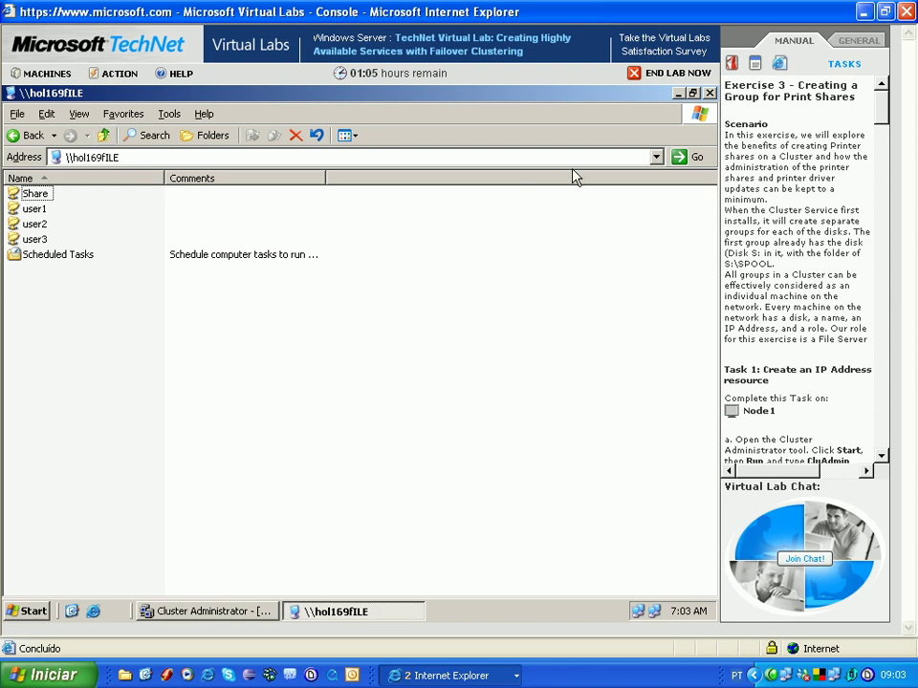
left_click(710, 93)
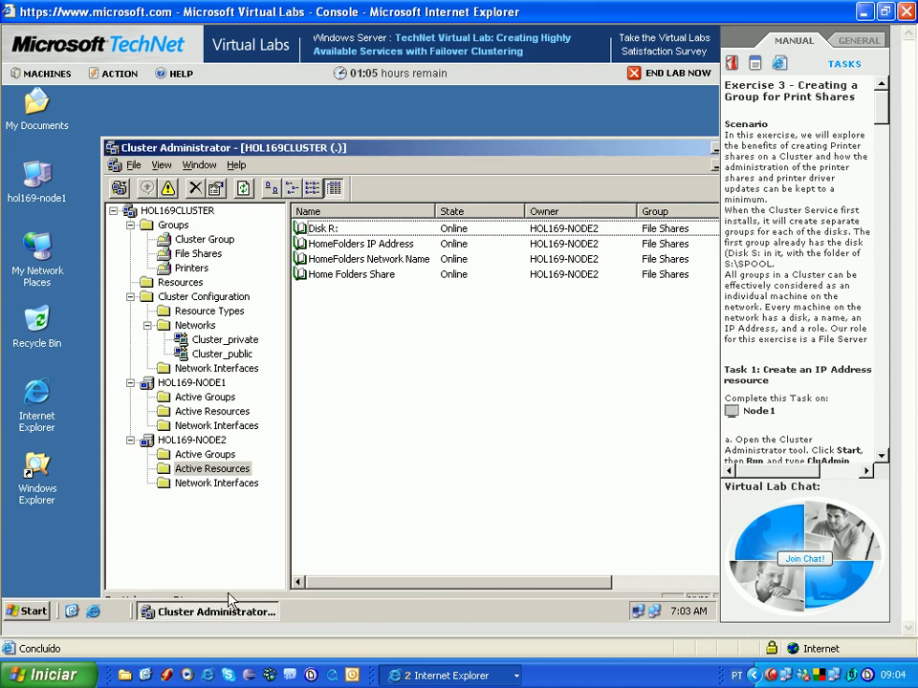
right_click(205, 444)
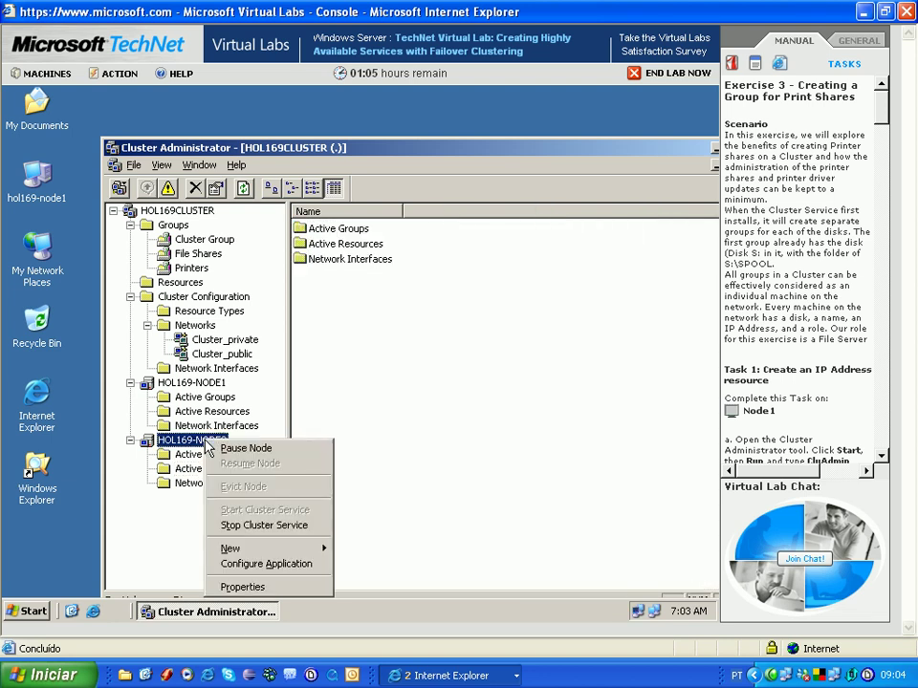
mouse_move(266, 559)
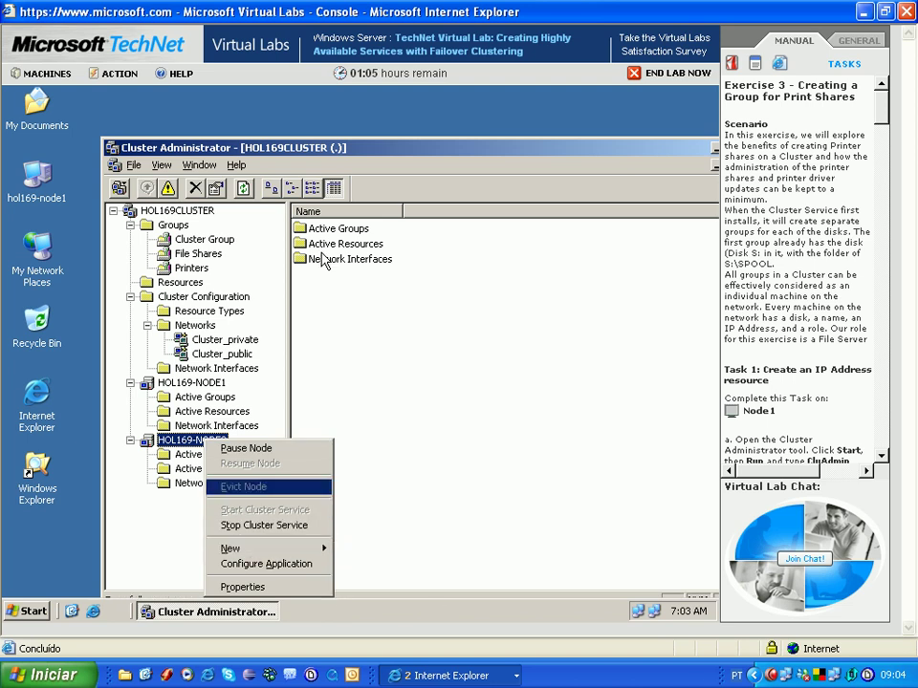
left_click(198, 256)
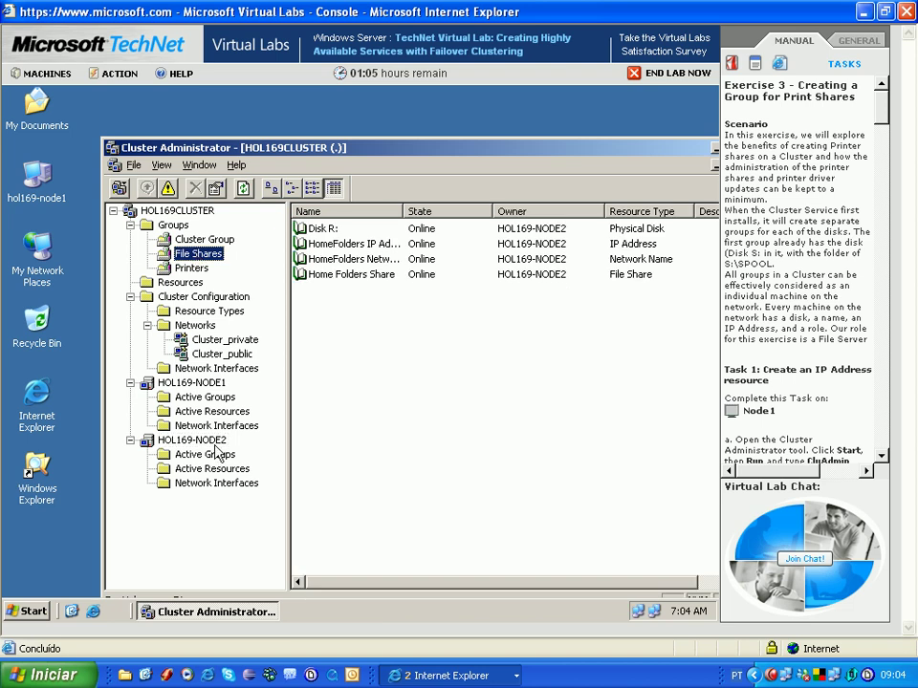
Try to connect to hol169-node2 through Remote Desktop Connection, launched with mstsc.
left_click(25, 613)
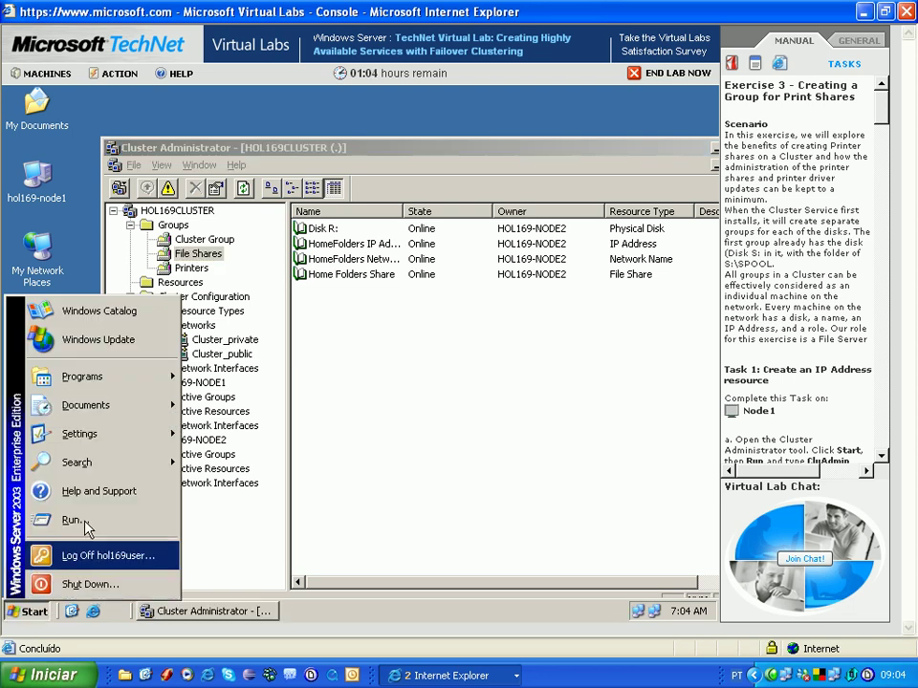
left_click(73, 520)
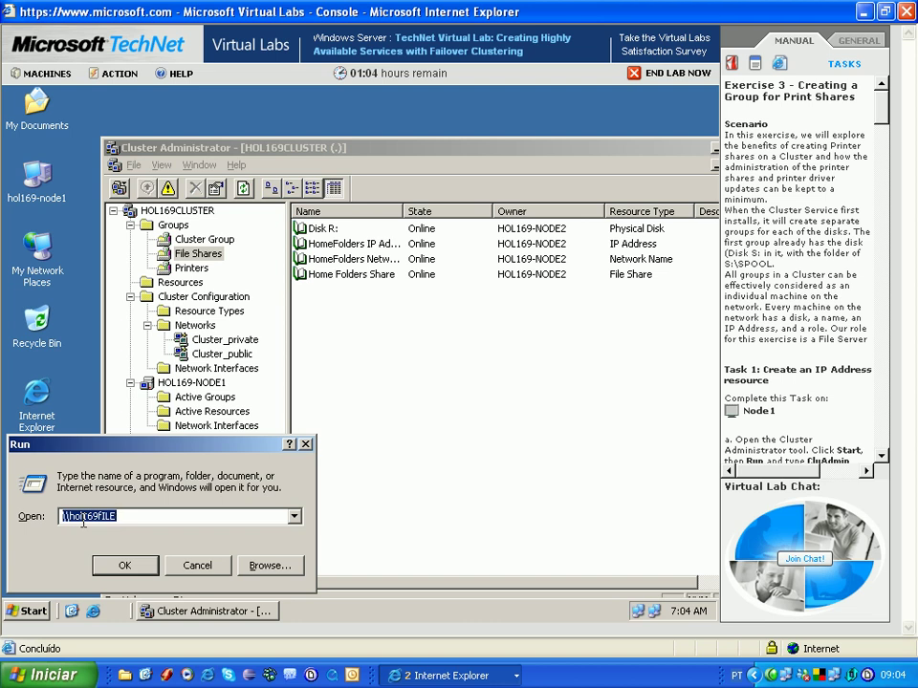
type("mstsc")
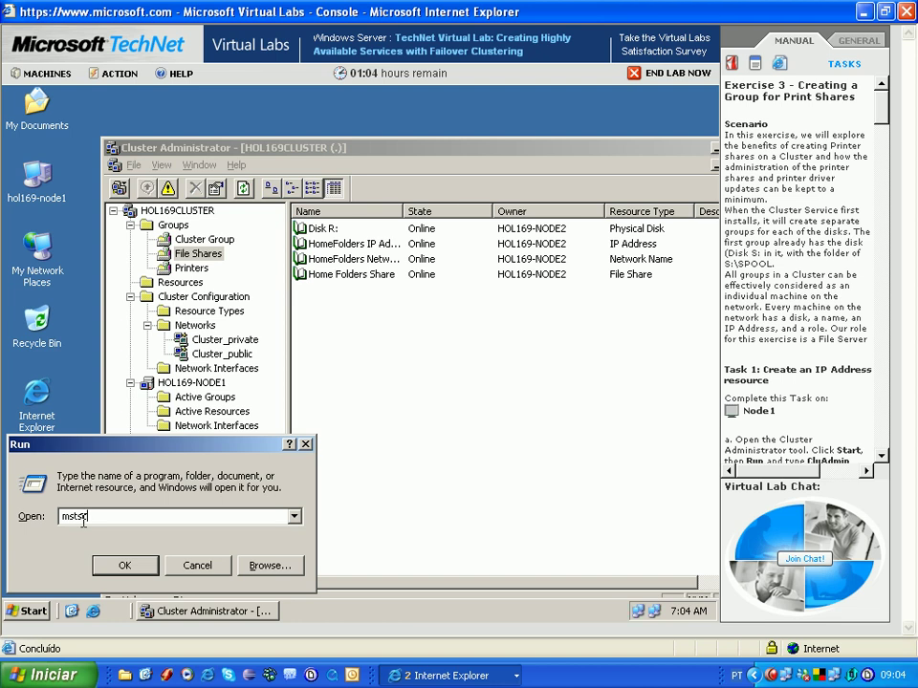
key("Return")
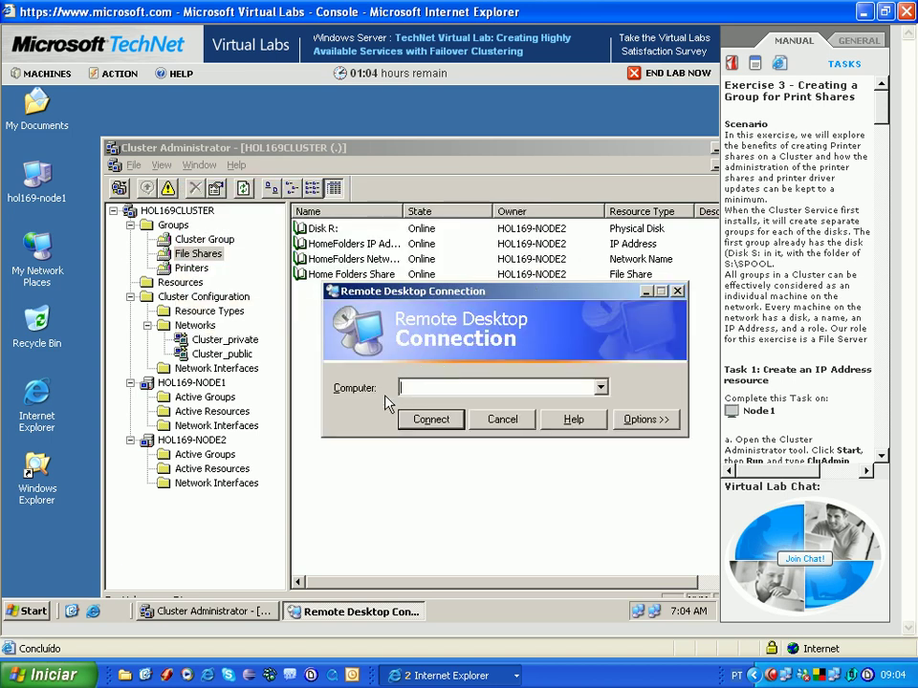
left_click(32, 611)
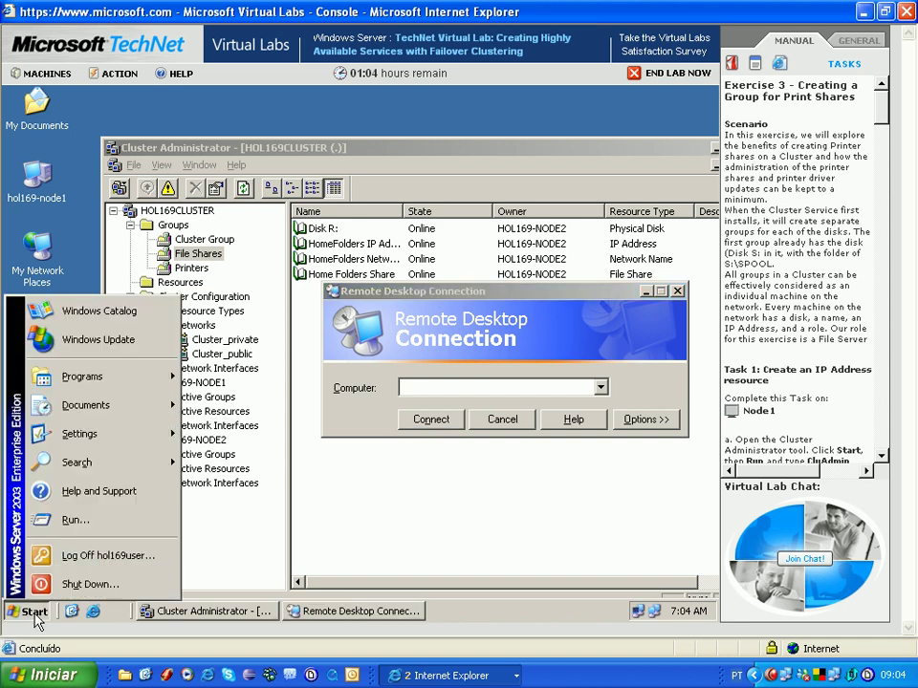
left_click(467, 388)
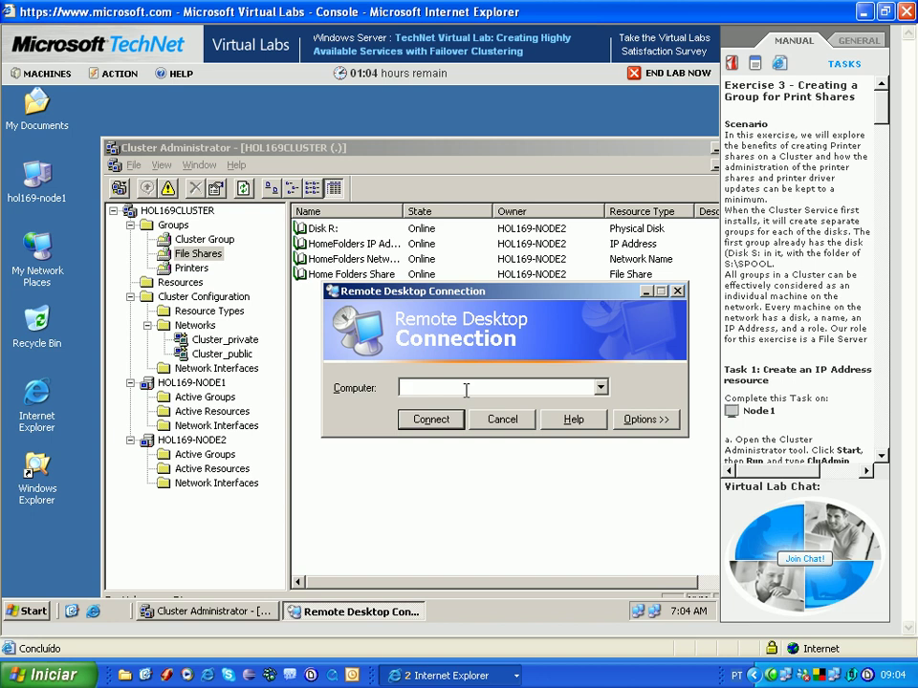
type("hol169-node2")
key("Return")
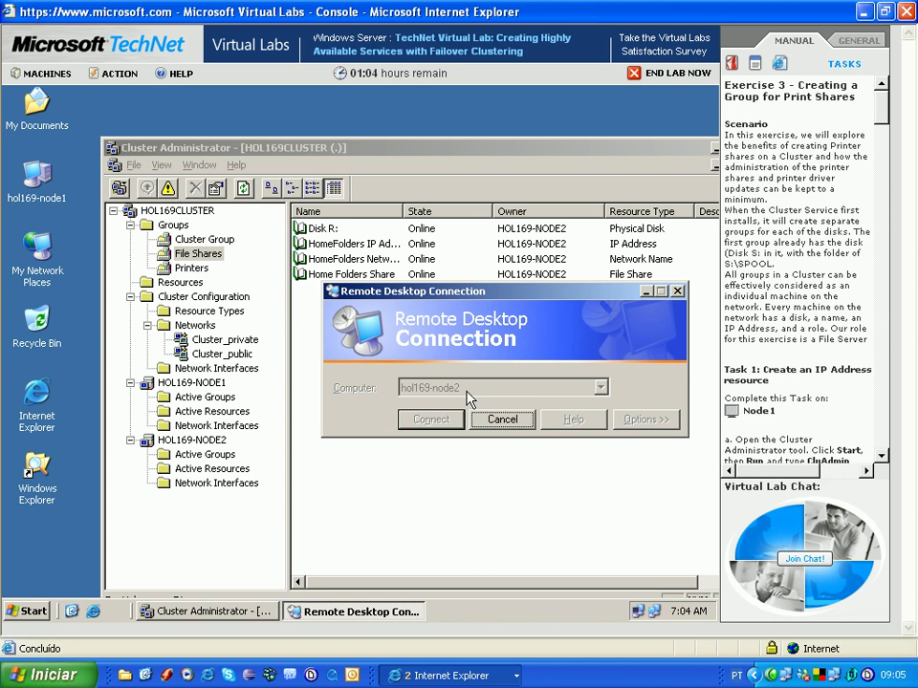
left_click(326, 424)
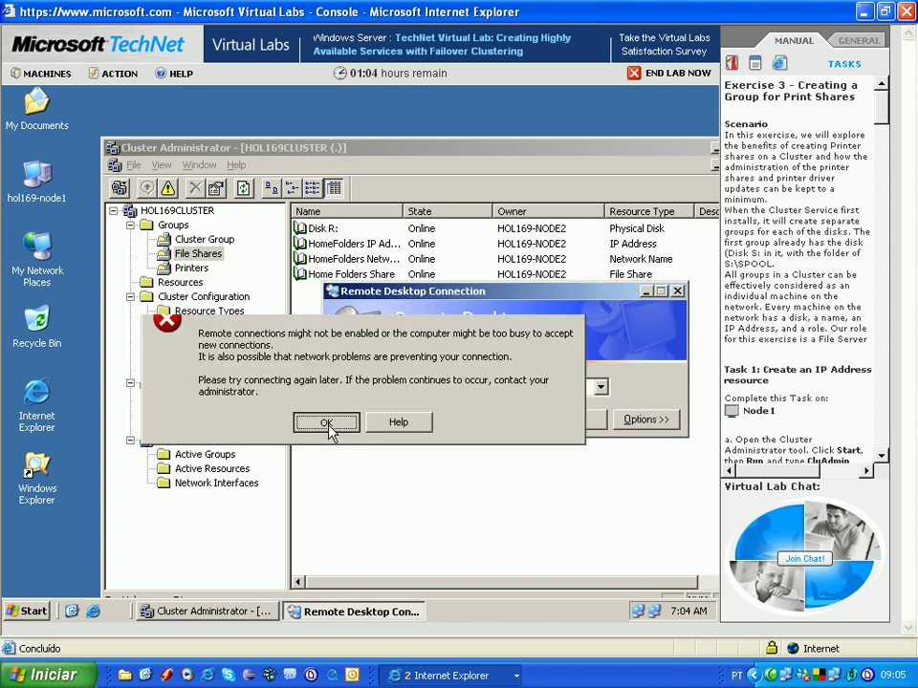
left_click(498, 423)
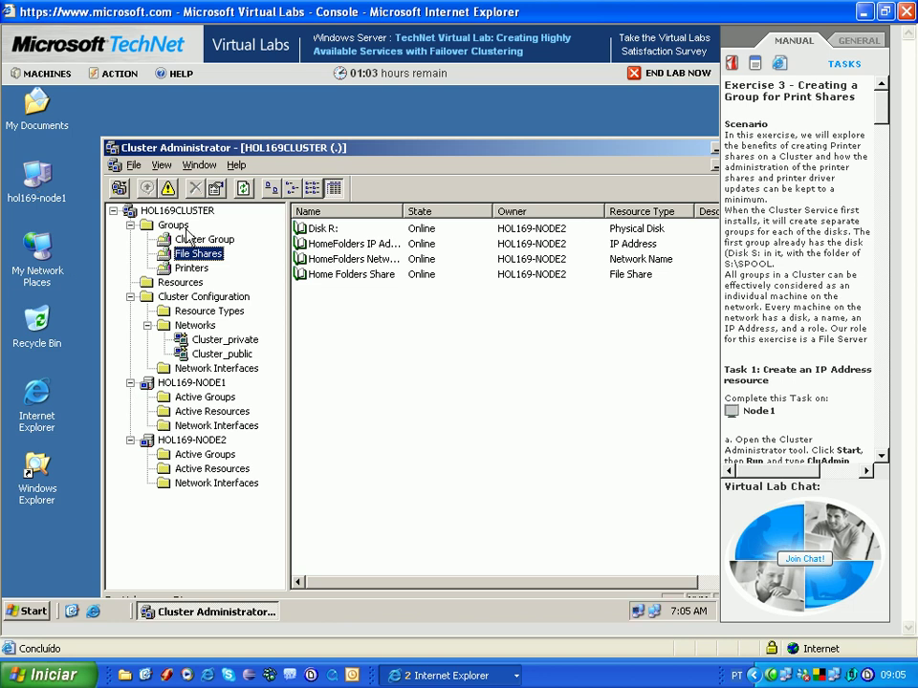
left_click(161, 167)
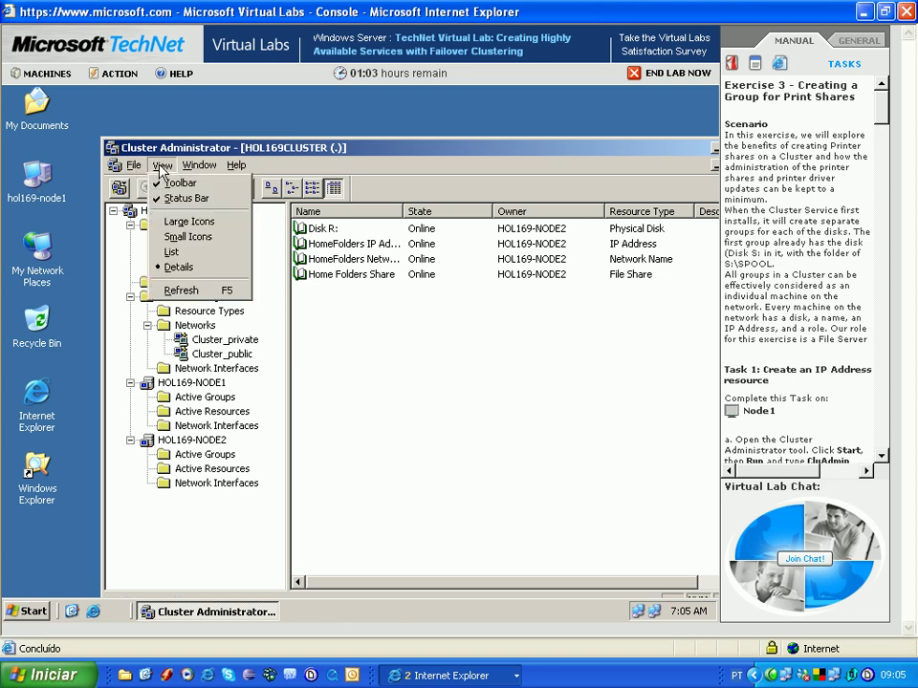
mouse_move(135, 170)
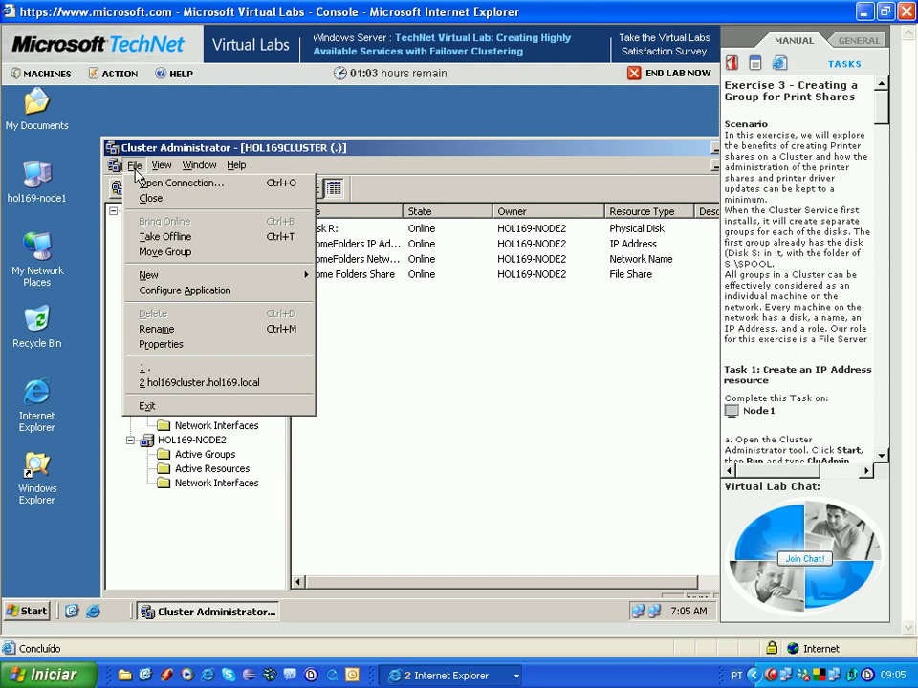
mouse_move(200, 165)
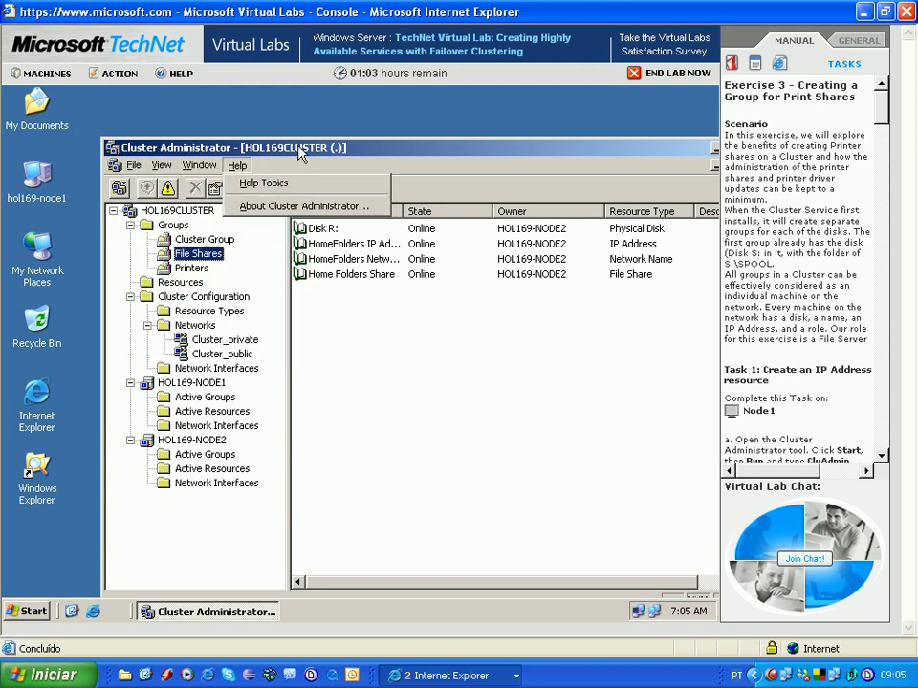
left_click(278, 107)
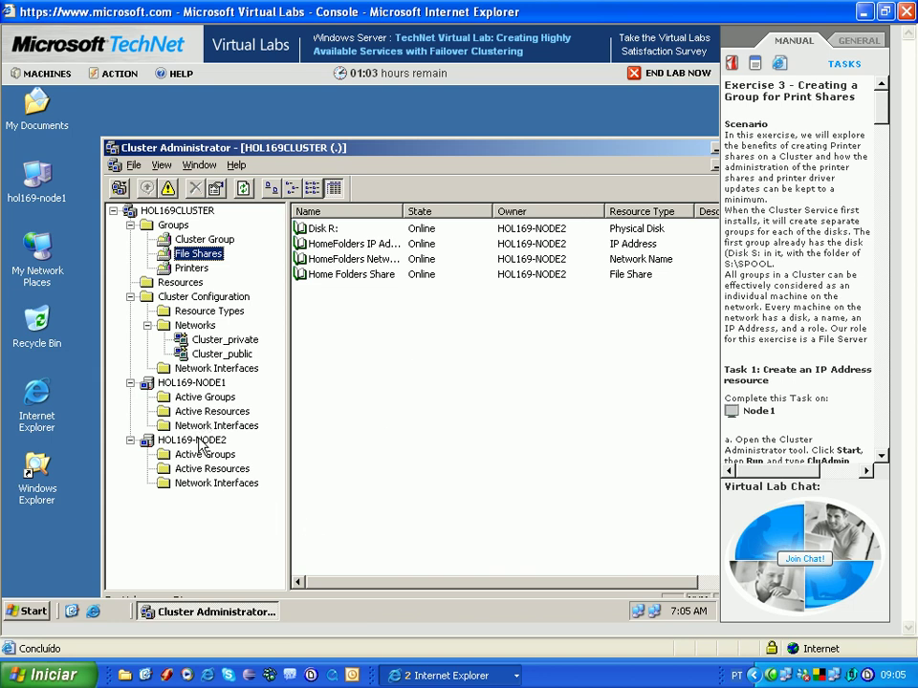
Pause the HOL169-NODE2 cluster node.
left_click(198, 442)
right_click(198, 440)
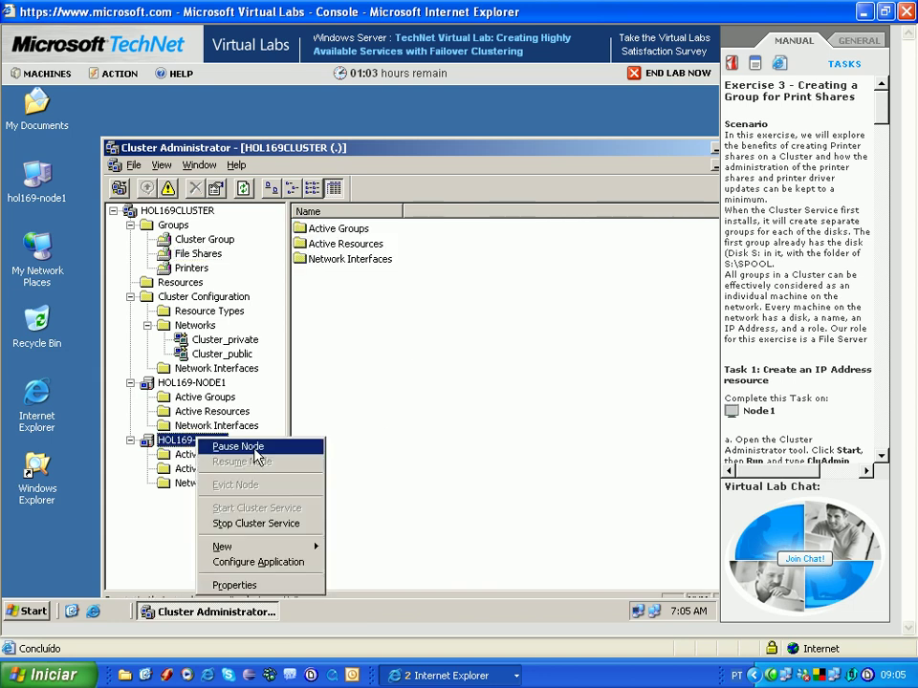
left_click(256, 456)
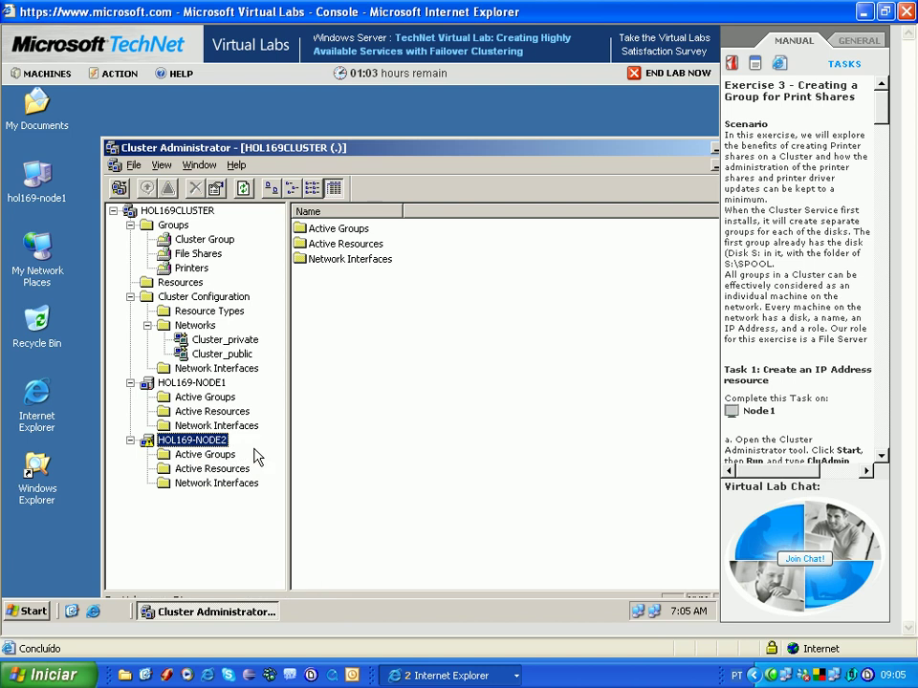
Check the state and owner of the File Shares group's resources and the commands available for the paused HOL169-NODE2.
left_click(187, 254)
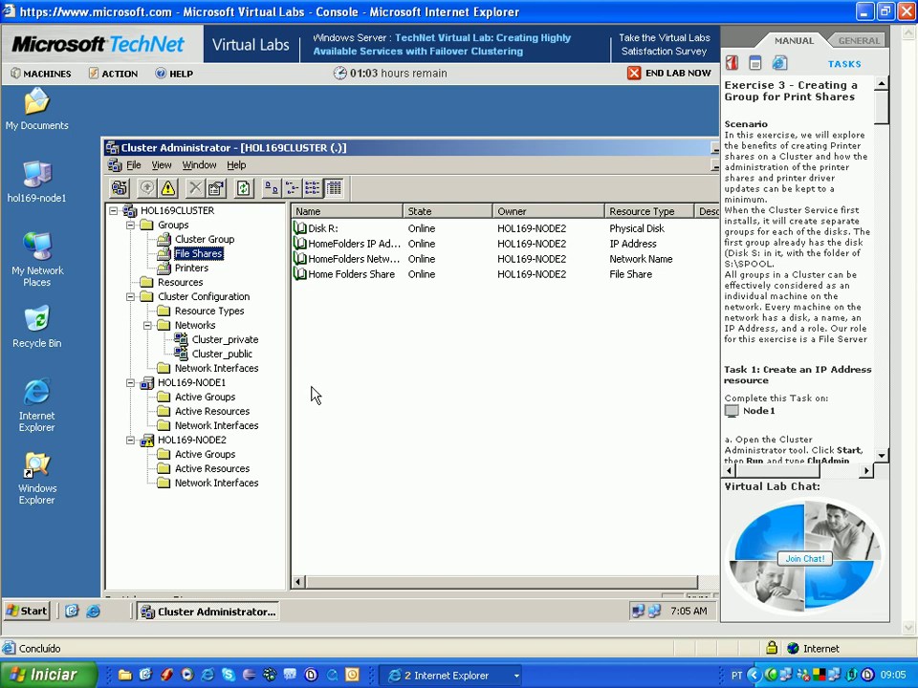
left_click(207, 441)
right_click(208, 441)
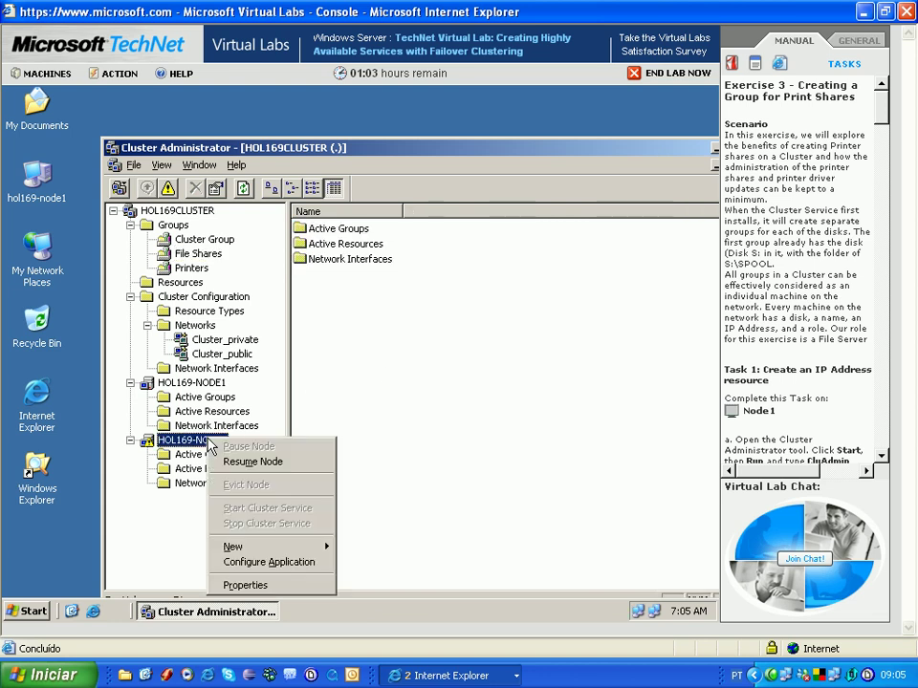
left_click(197, 255)
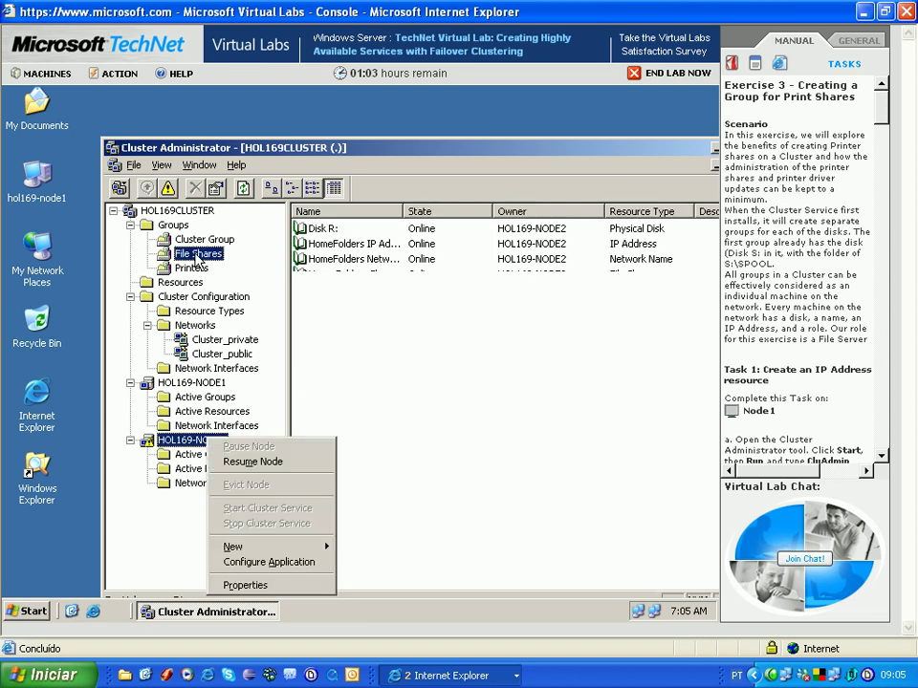
Resume the HOL169-NODE2 cluster node.
left_click(186, 442)
right_click(185, 443)
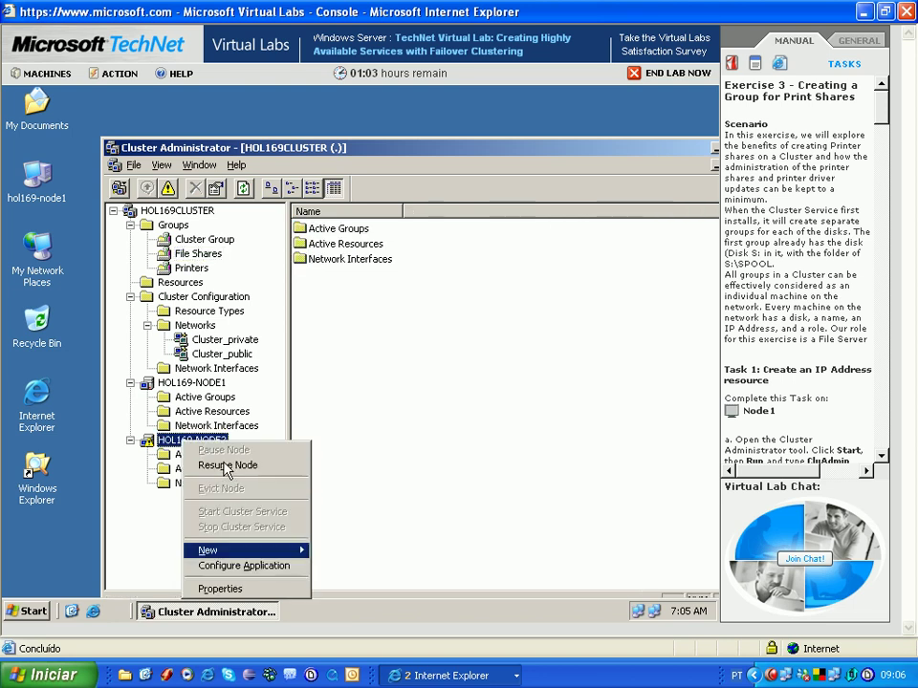
left_click(222, 467)
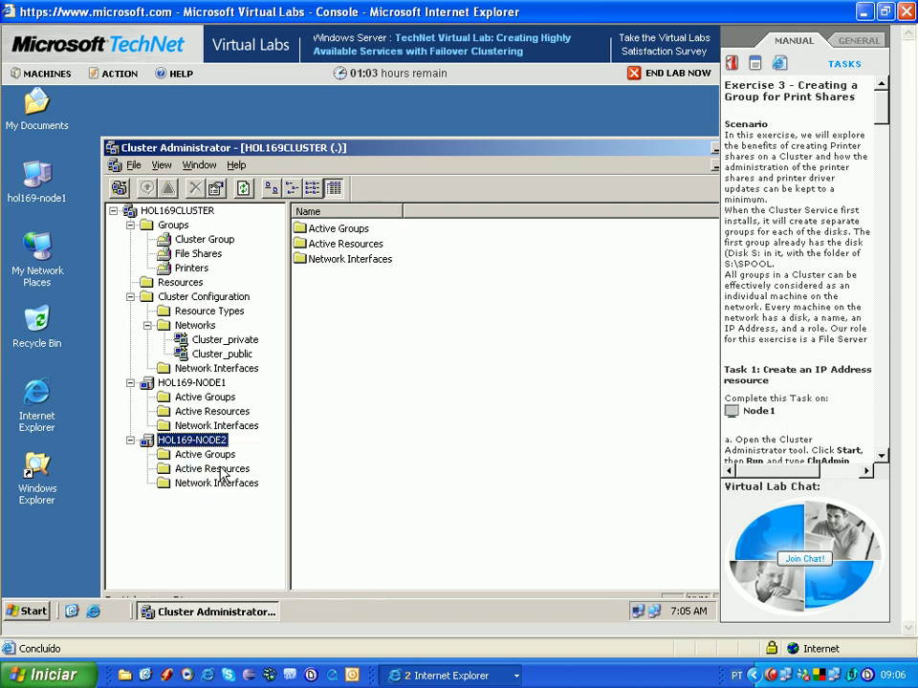
Review the File Shares resources and the commands available for the resumed HOL169-NODE2, ending on the File Shares group.
left_click(201, 254)
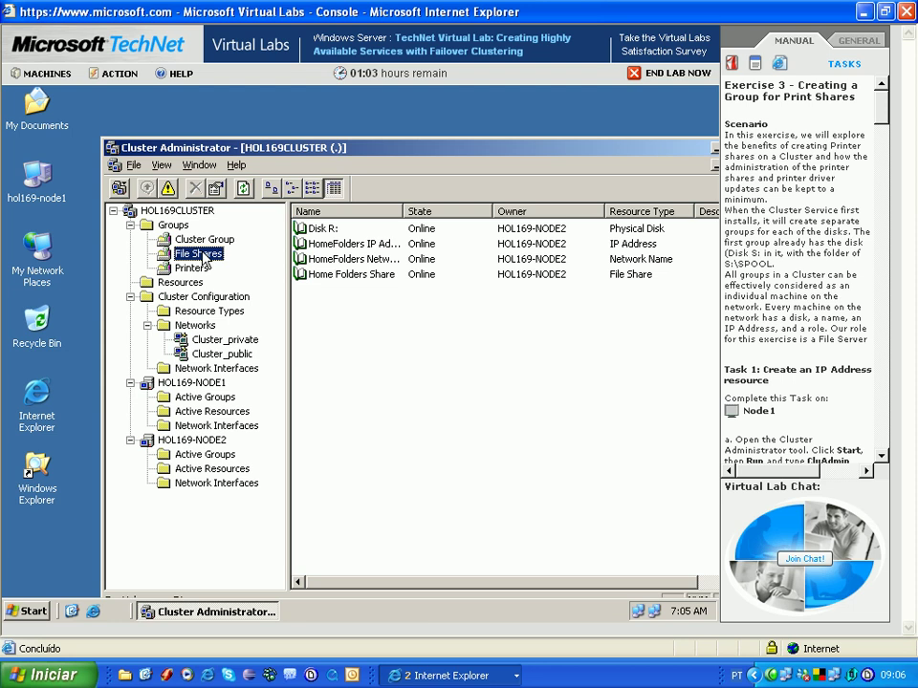
left_click(204, 443)
right_click(204, 445)
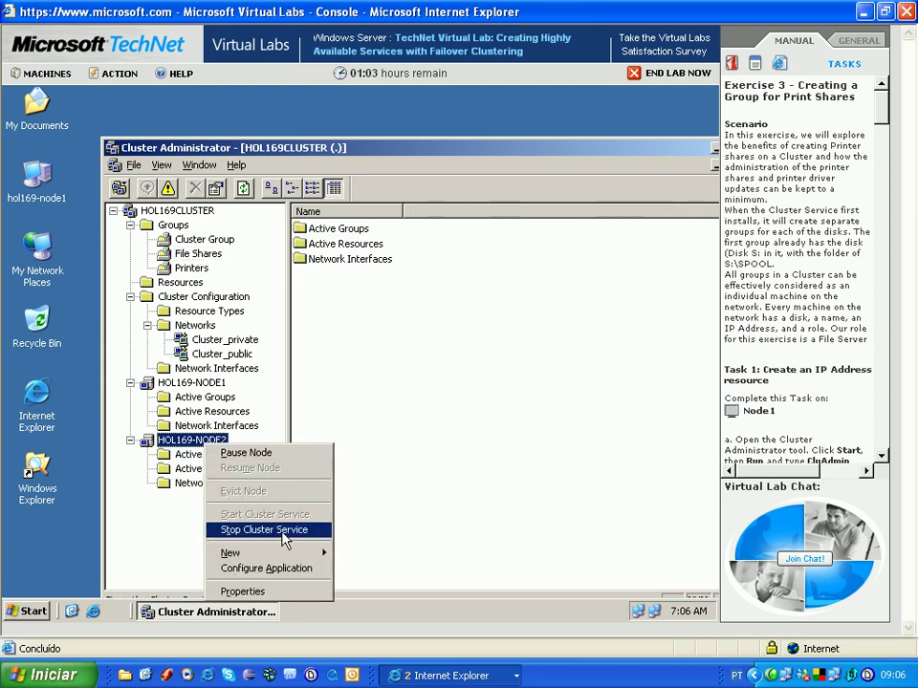
mouse_move(283, 554)
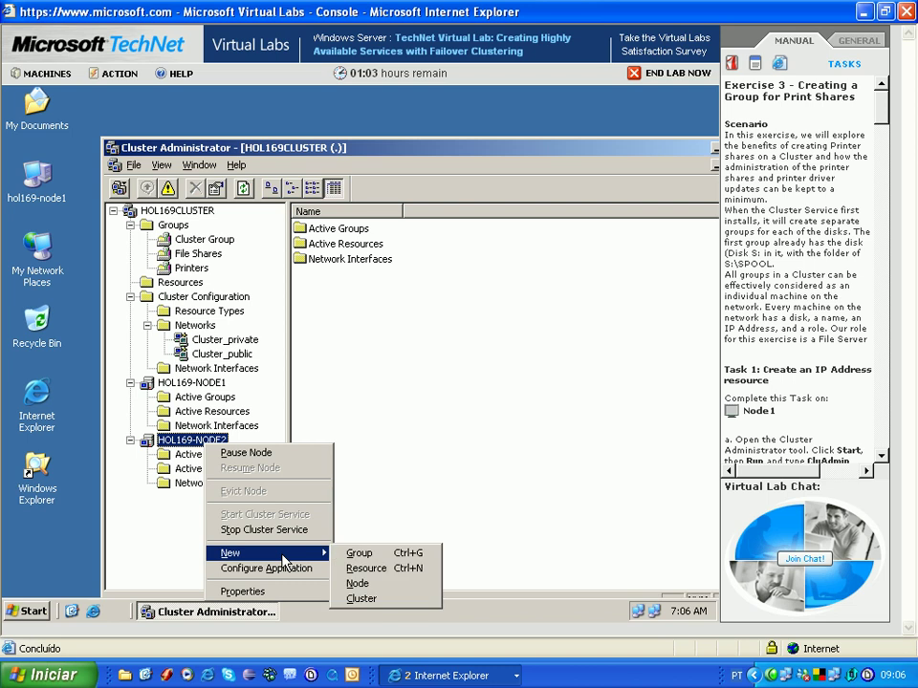
left_click(196, 257)
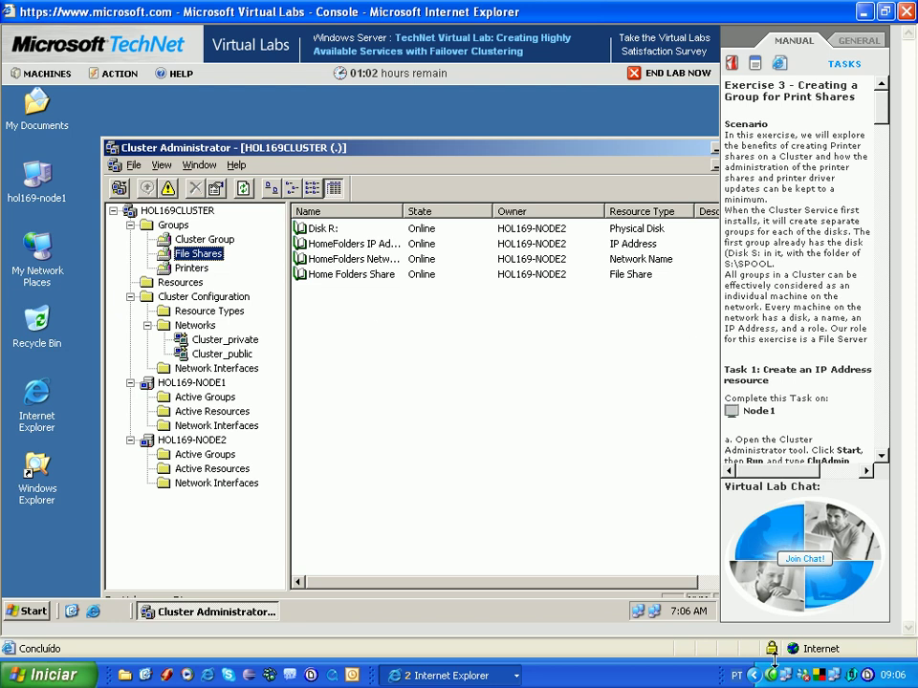
right_click(772, 676)
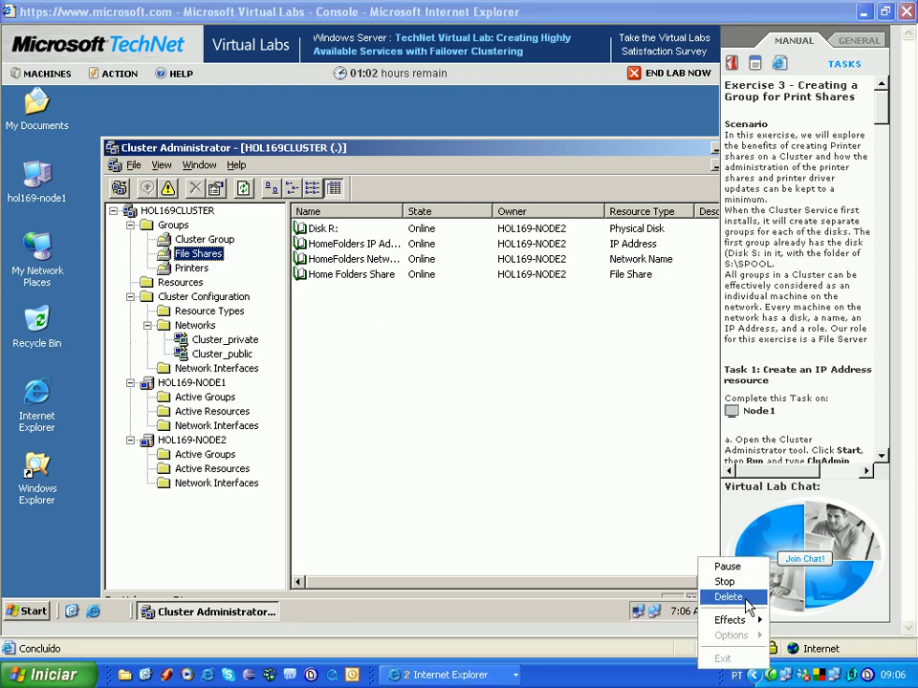